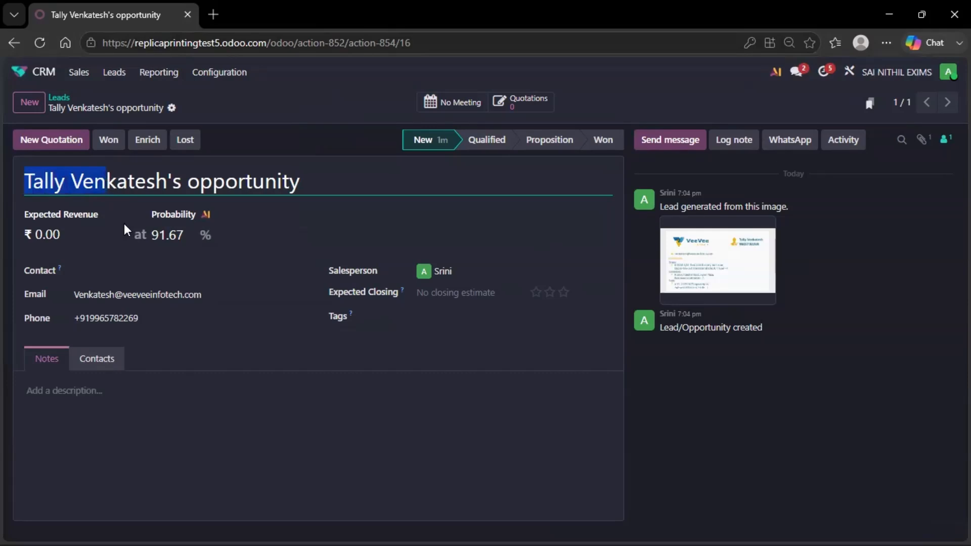
Step: Review the lead's company and contact information and view the attached business card image it was generated from
click(123, 230)
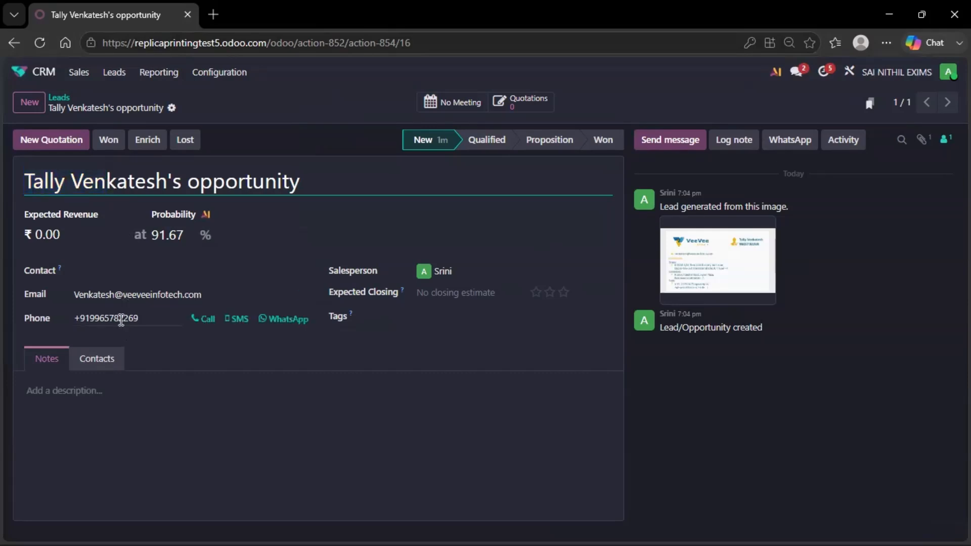
click(98, 360)
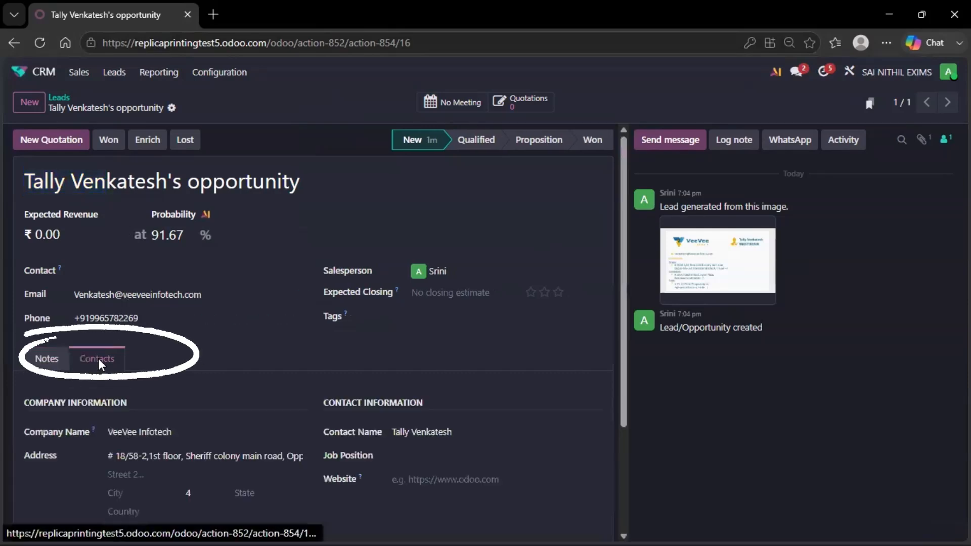
scroll(217, 357, down, 1)
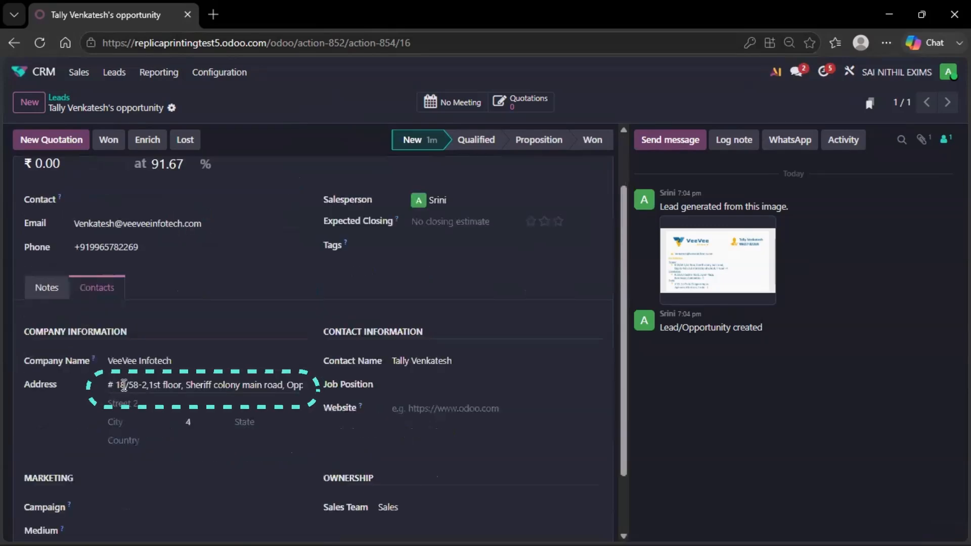
scroll(210, 380, up, 1)
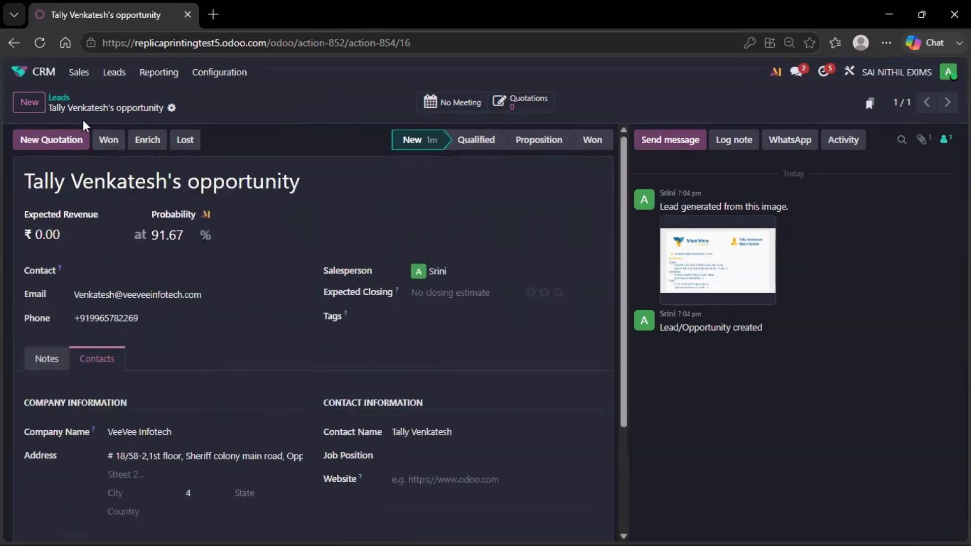
mouse_move(701, 263)
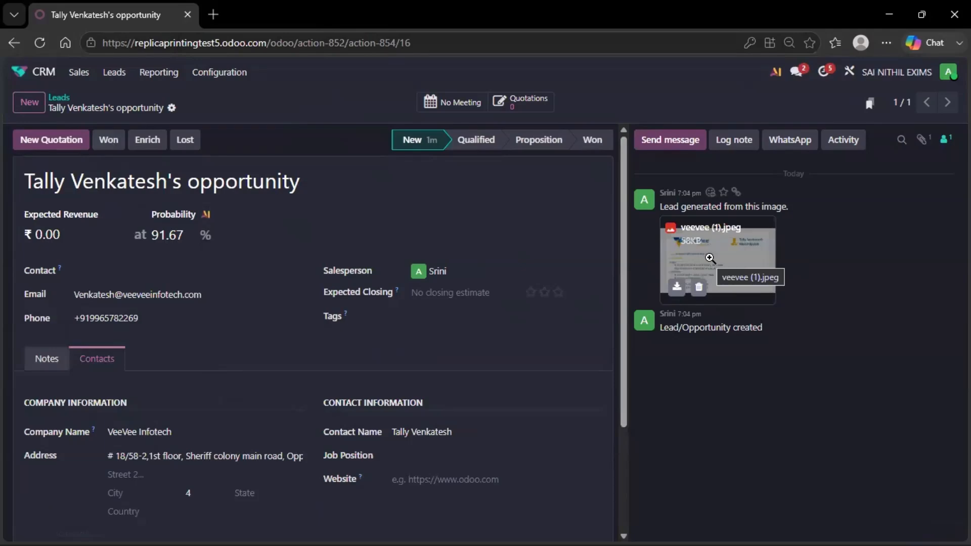
click(709, 257)
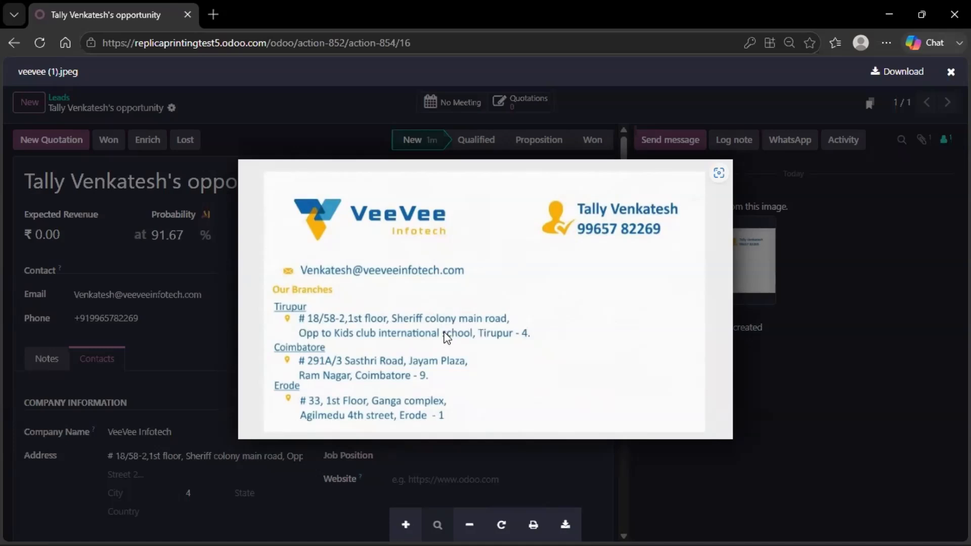
key(Escape)
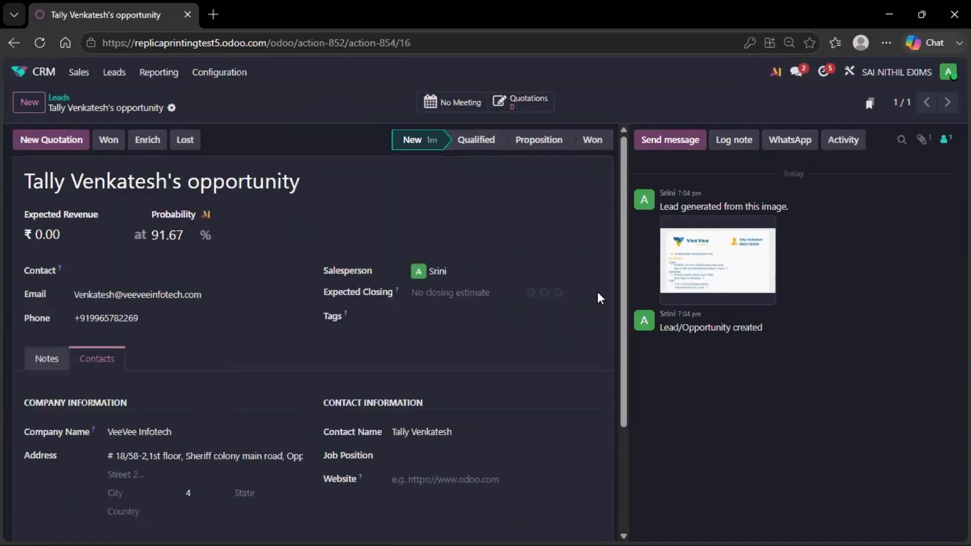
Step: Schedule a Call activity on the opportunity with a due date of 17 June 2026
mouse_move(698, 253)
click(843, 140)
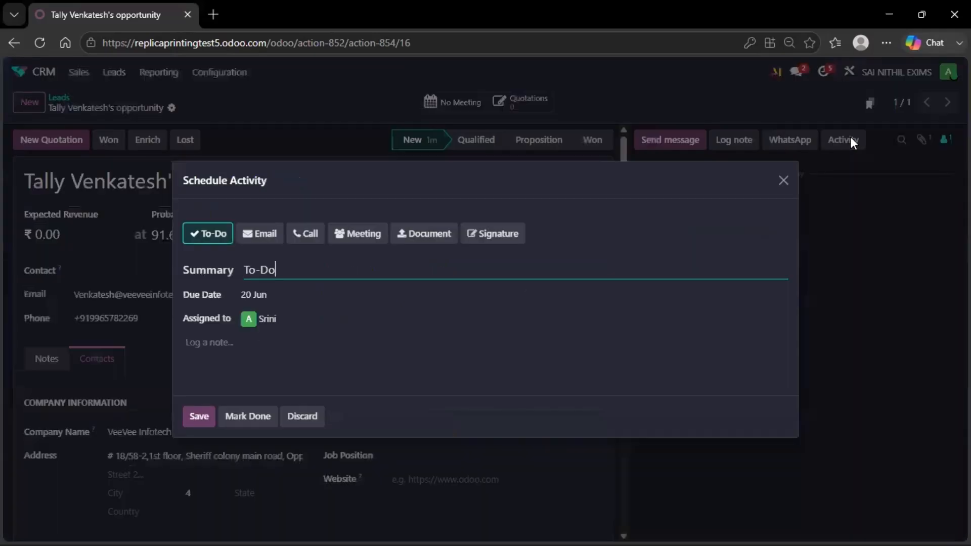
click(312, 236)
click(265, 297)
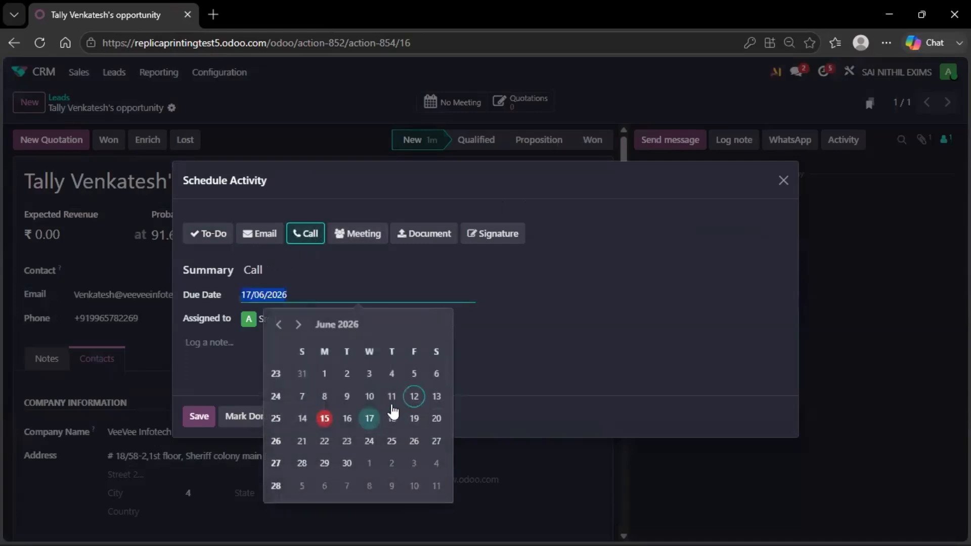
click(368, 418)
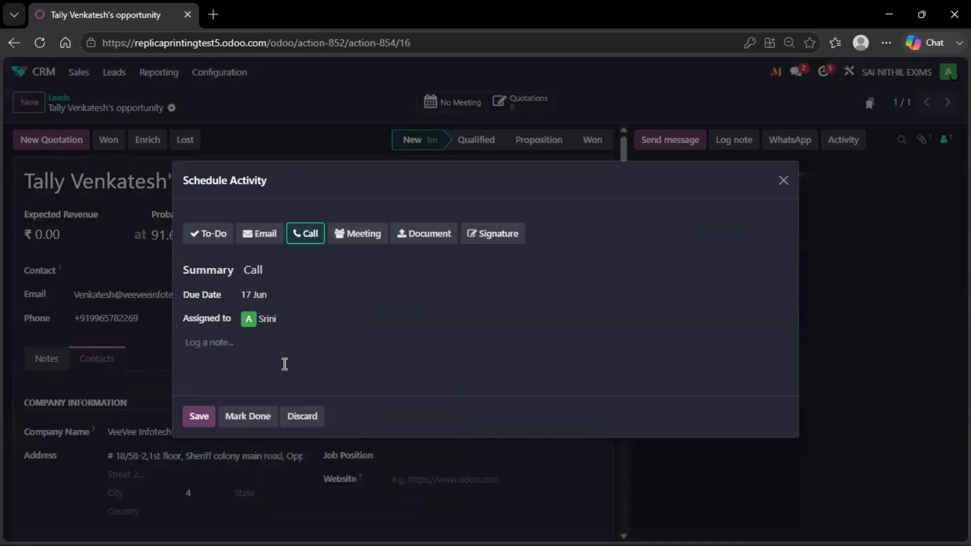
click(197, 417)
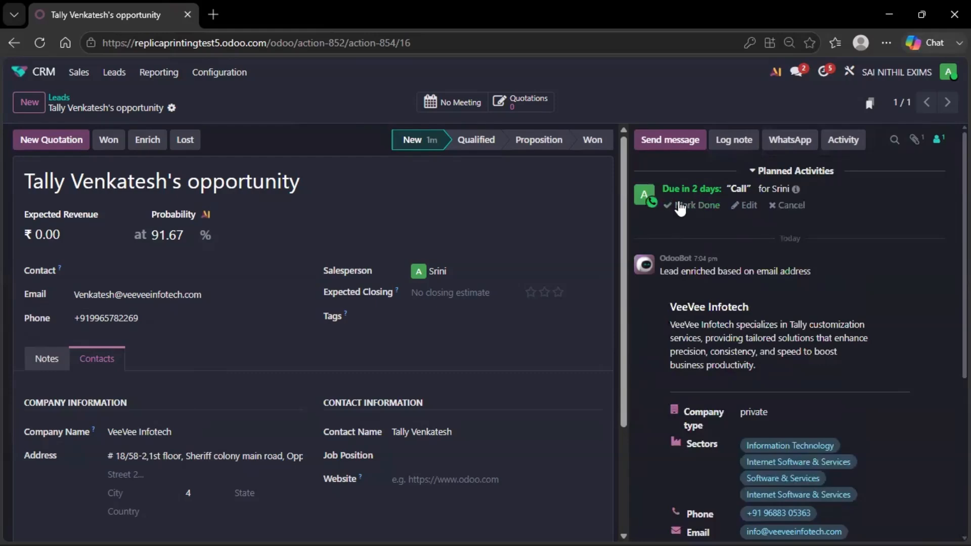
Step: Move the opportunity to the Qualified stage and go to My Pipeline
click(488, 141)
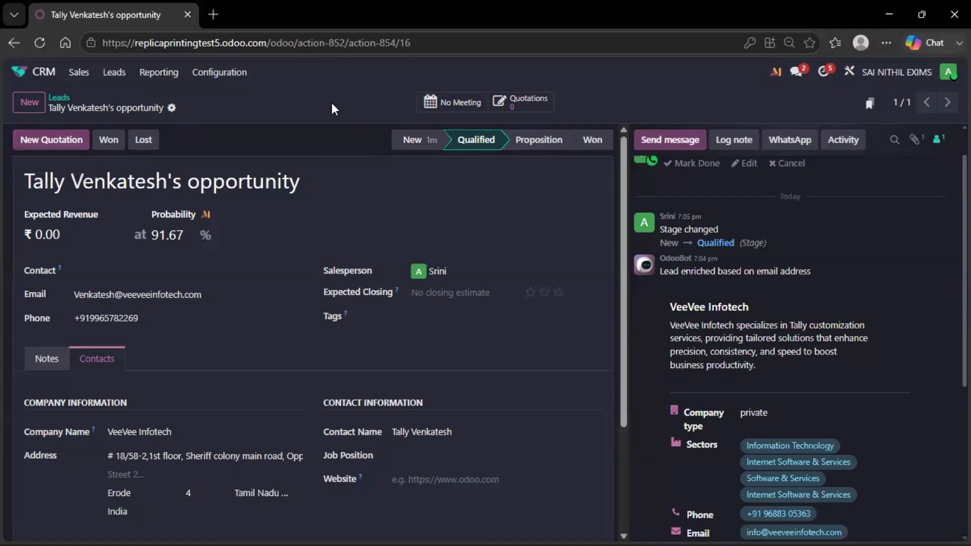
scroll(758, 288, down, 5)
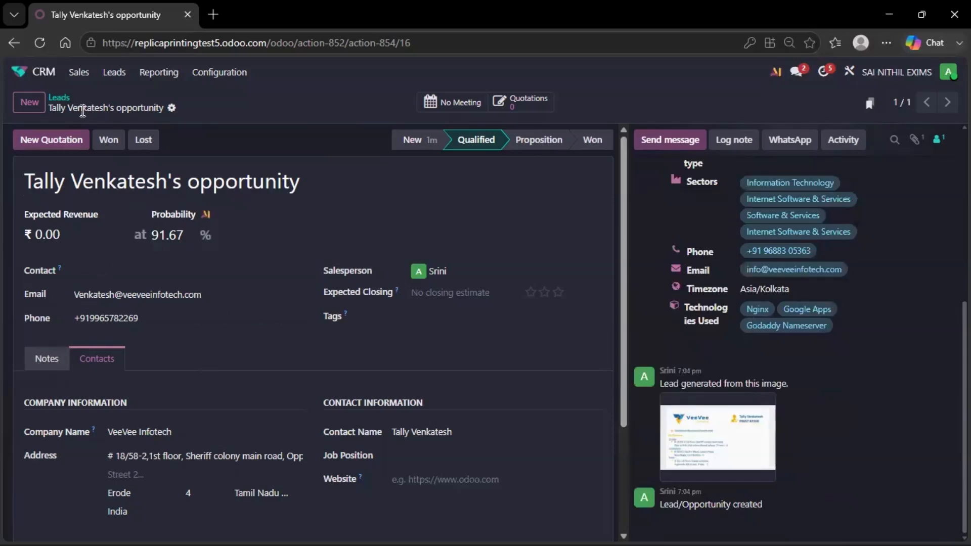
click(89, 76)
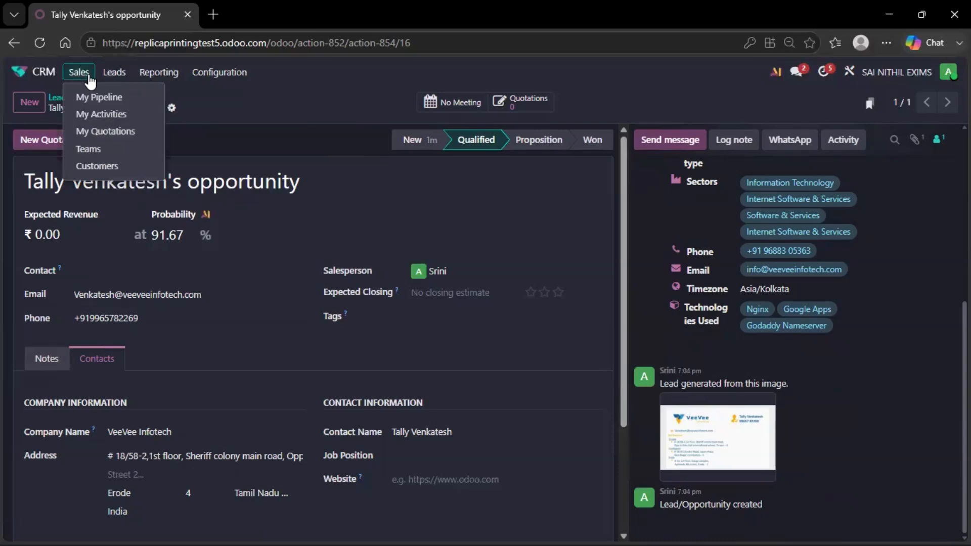
click(106, 103)
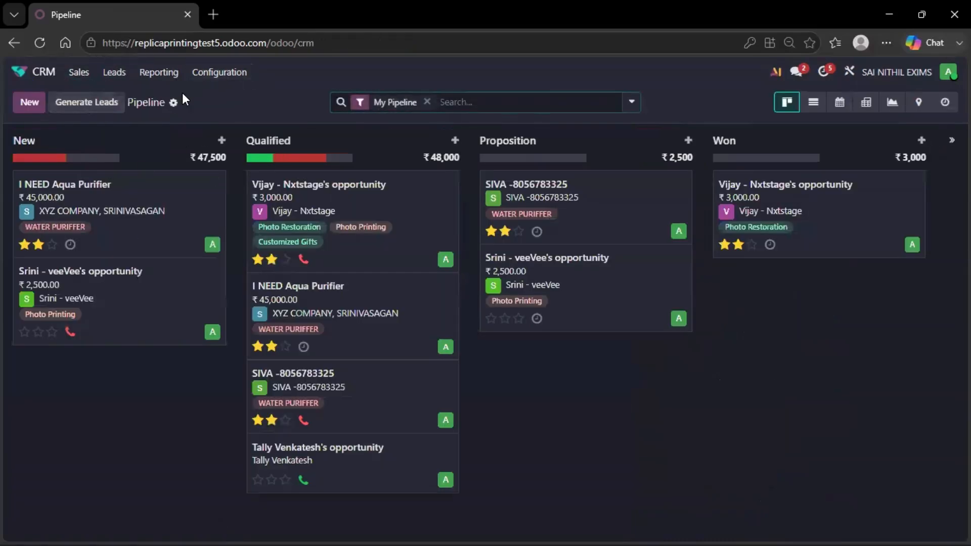
Step: Import the business card image veevee (1).jpeg from Downloads into the pipeline to generate a lead
click(174, 103)
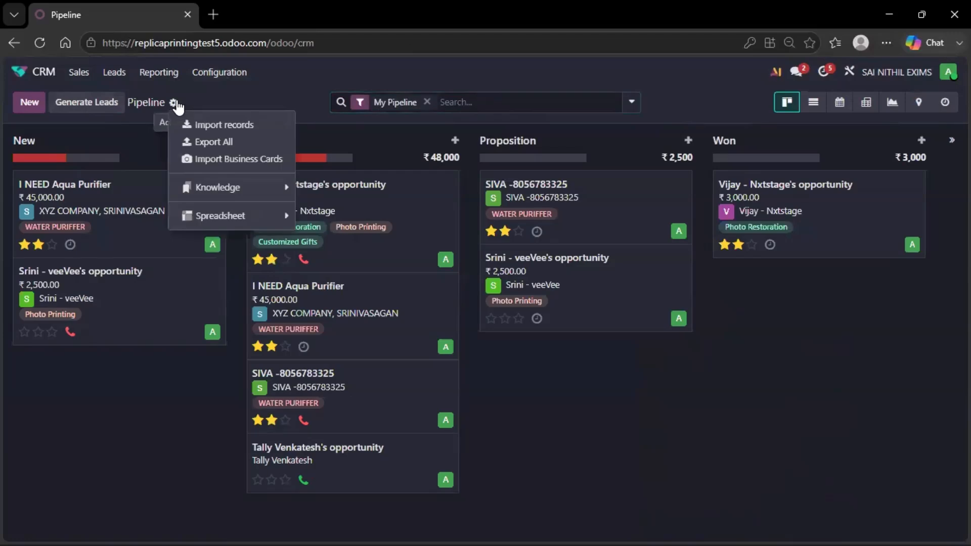
click(231, 161)
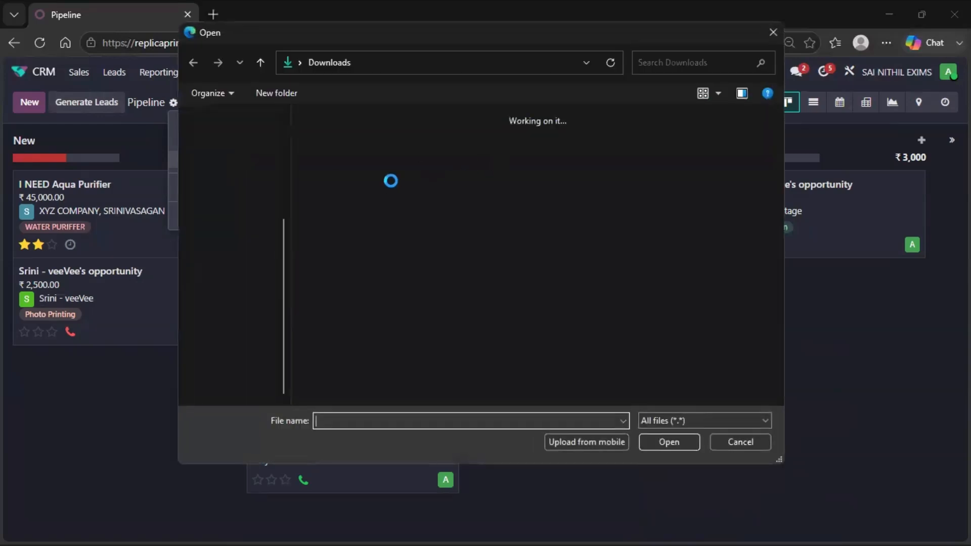
click(391, 140)
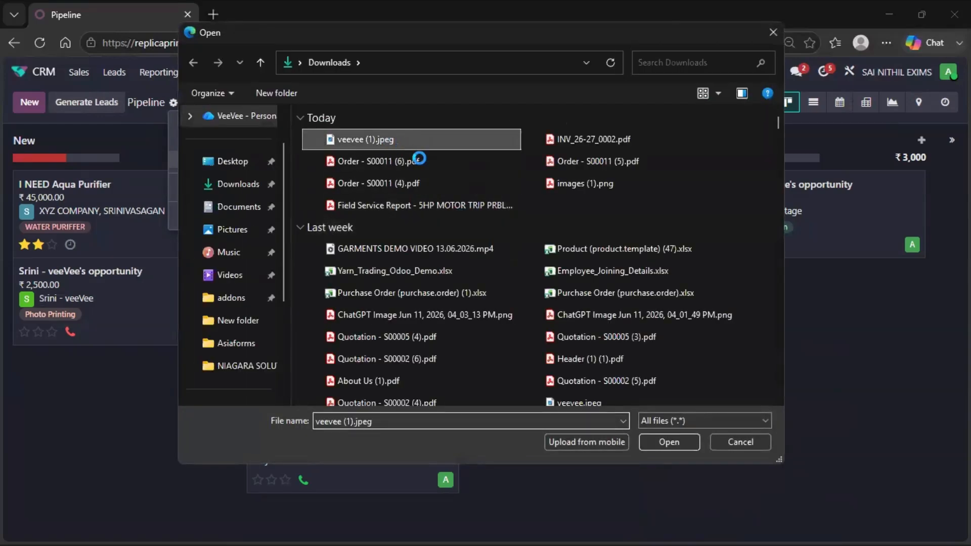
click(668, 442)
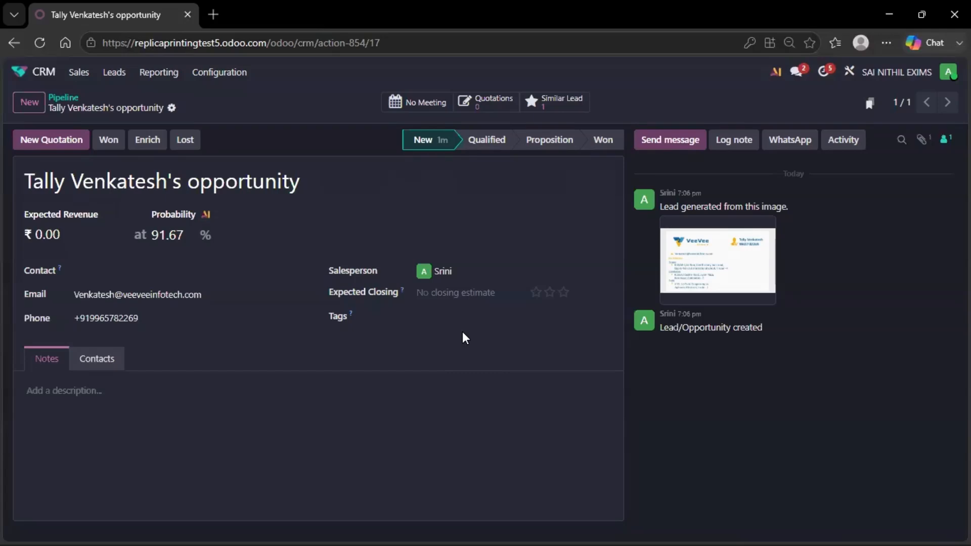
Step: Move the imported opportunity to the Qualified stage and start a new quotation from it
click(488, 142)
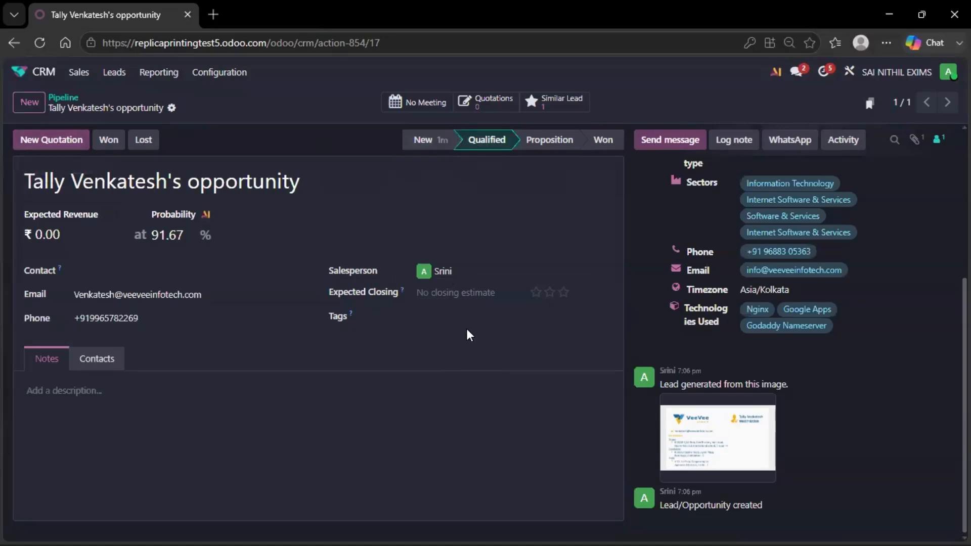
click(73, 142)
click(206, 367)
Step: Add the product [001] Aqua Purifier to the quotation and remove the 5% GST tax from its line
click(68, 349)
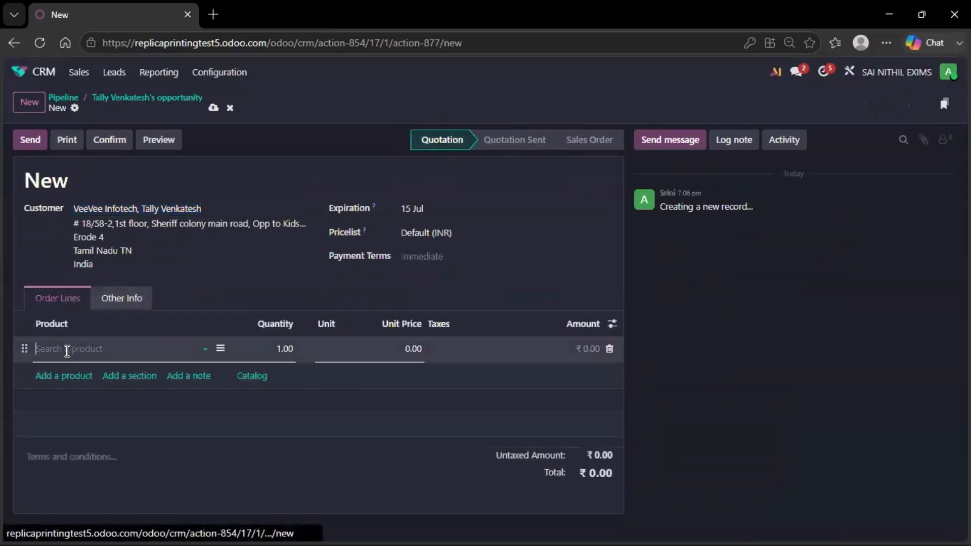
click(73, 372)
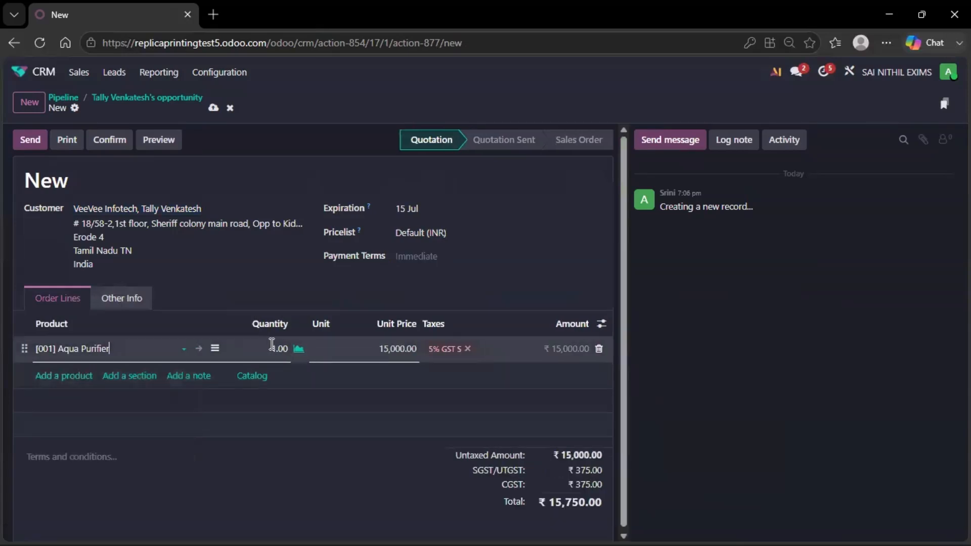
click(467, 348)
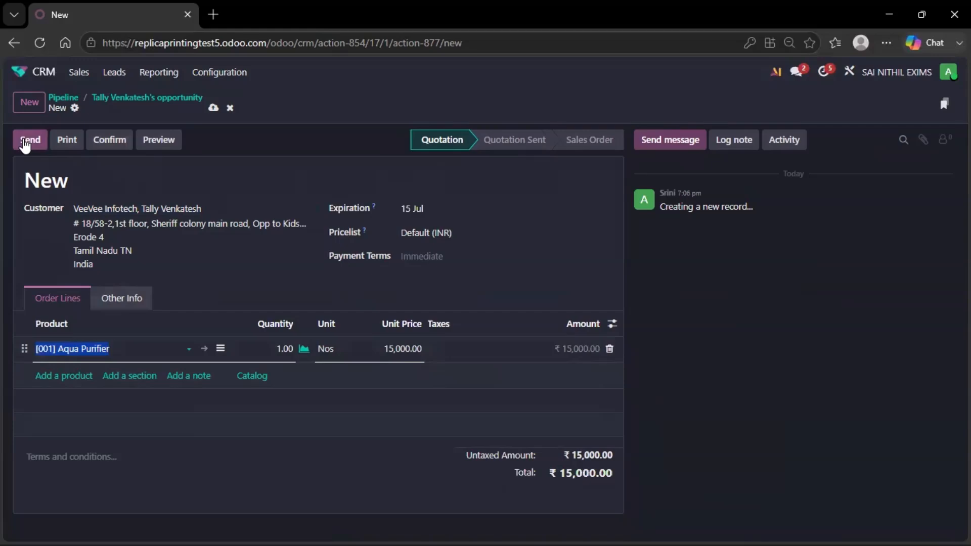
Step: Email the quotation PDF, replacing the default recipient with another existing contact found by searching "vee"
click(24, 141)
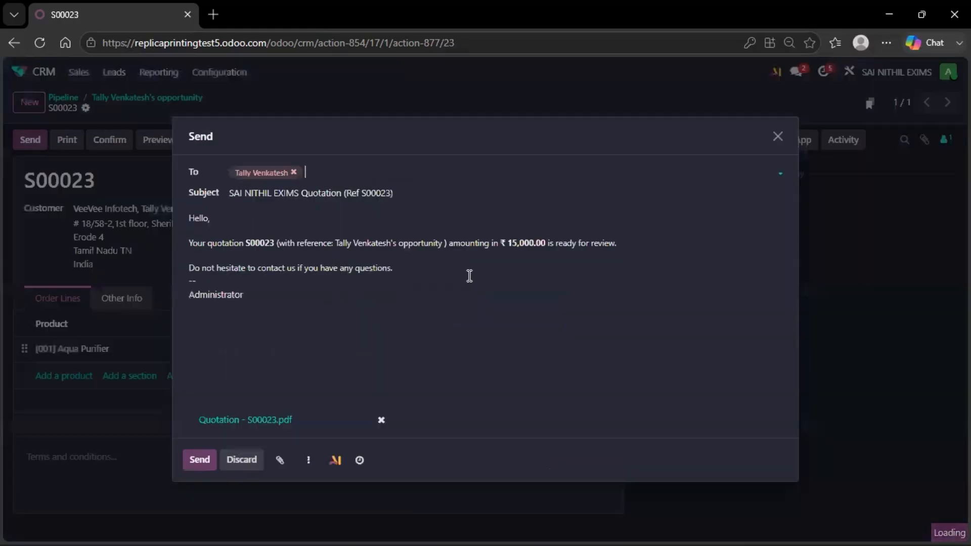
click(295, 174)
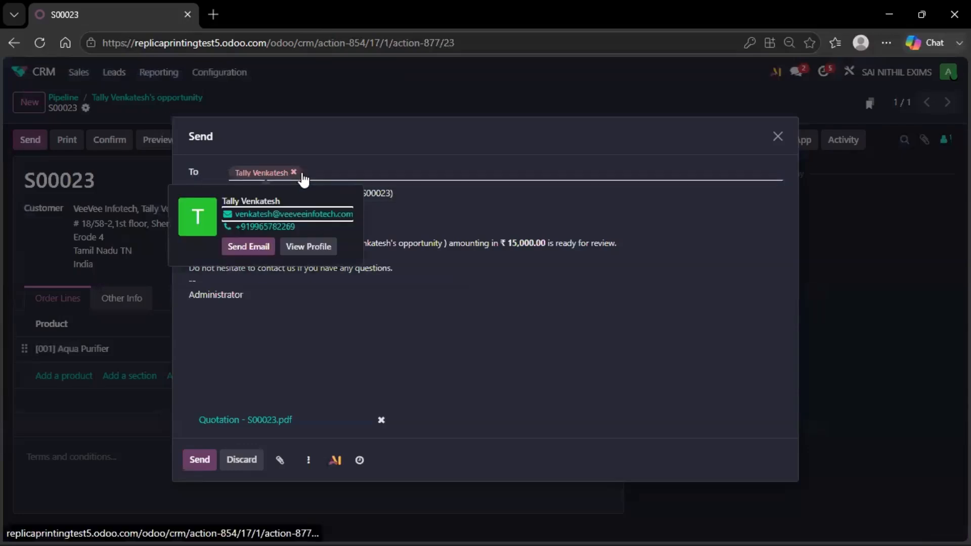
click(293, 172)
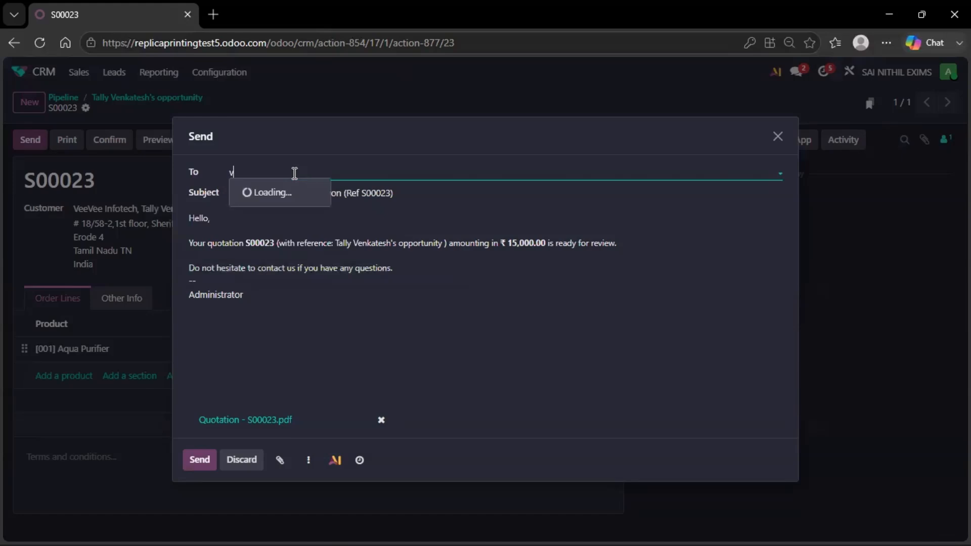
text(vee)
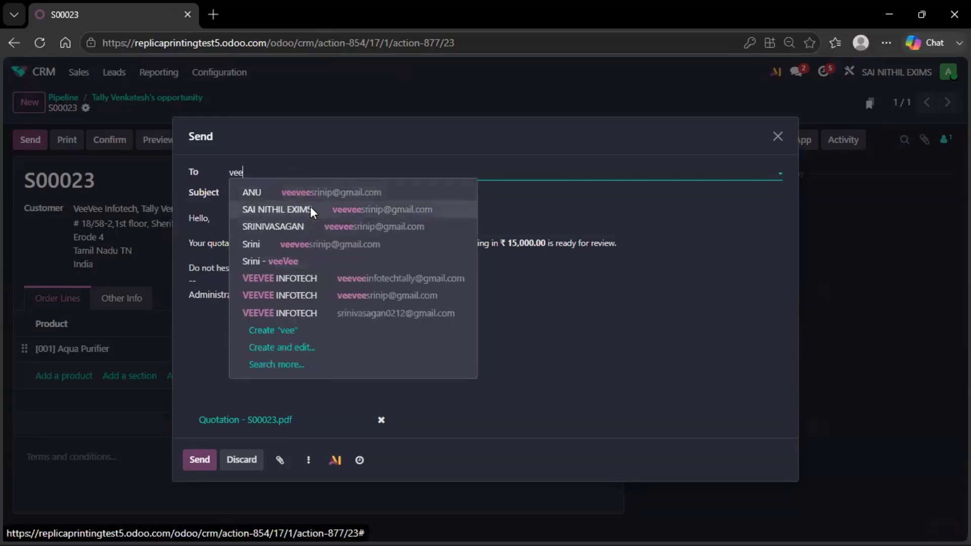
click(305, 194)
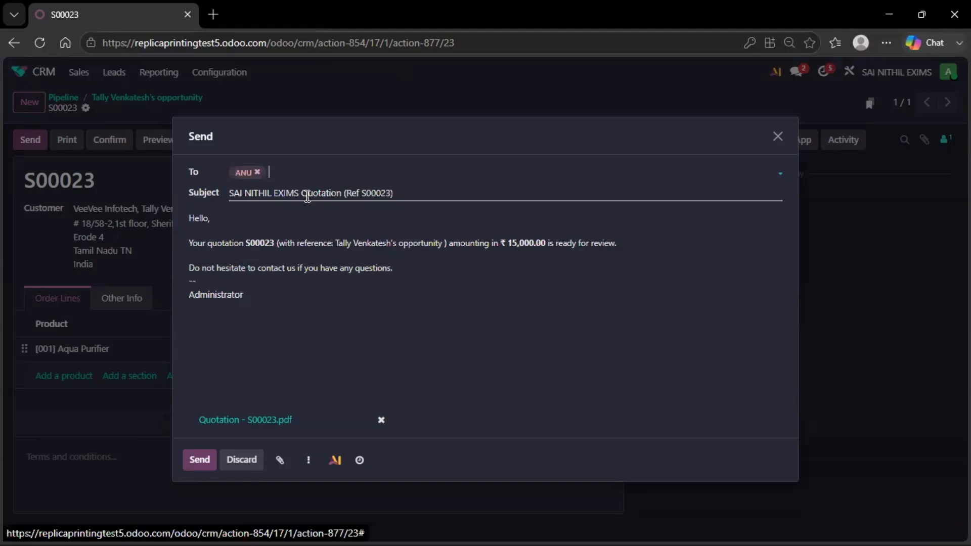
click(199, 459)
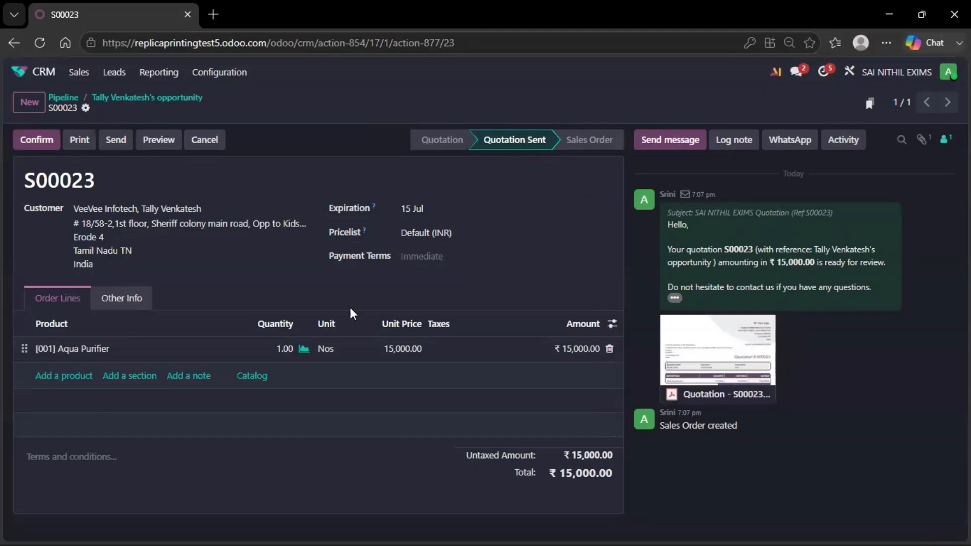
Step: Confirm the quotation as a sales order and validate its Aqua Purifier delivery, returning to the opportunity
click(46, 141)
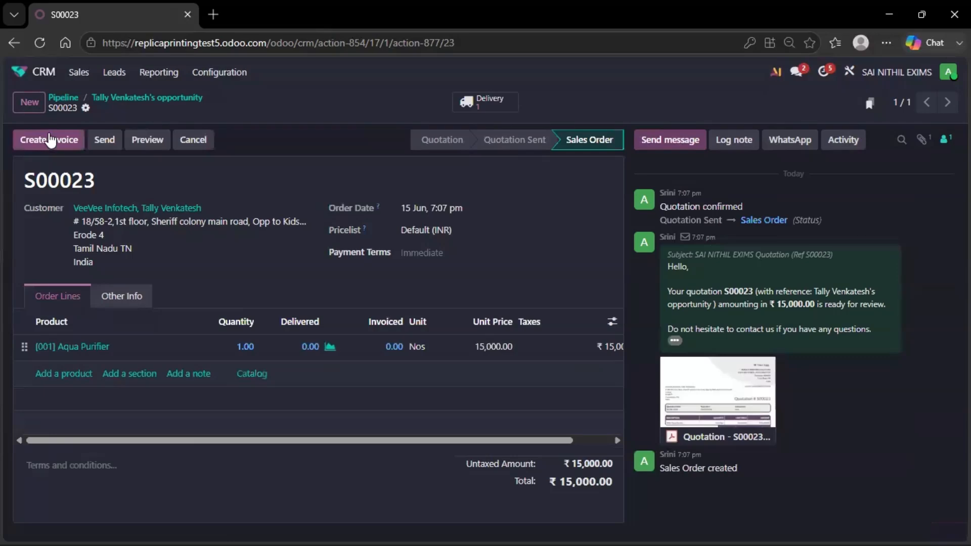
click(485, 104)
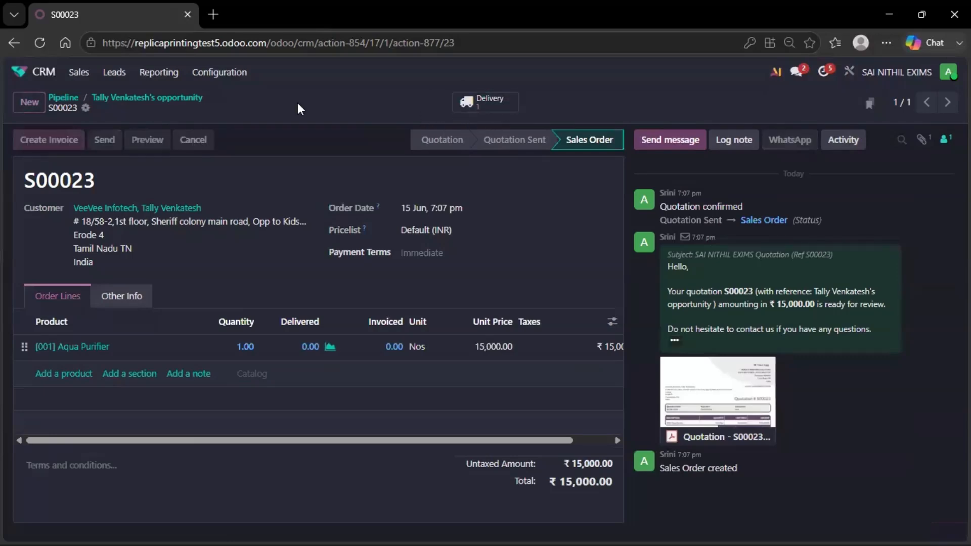
click(36, 144)
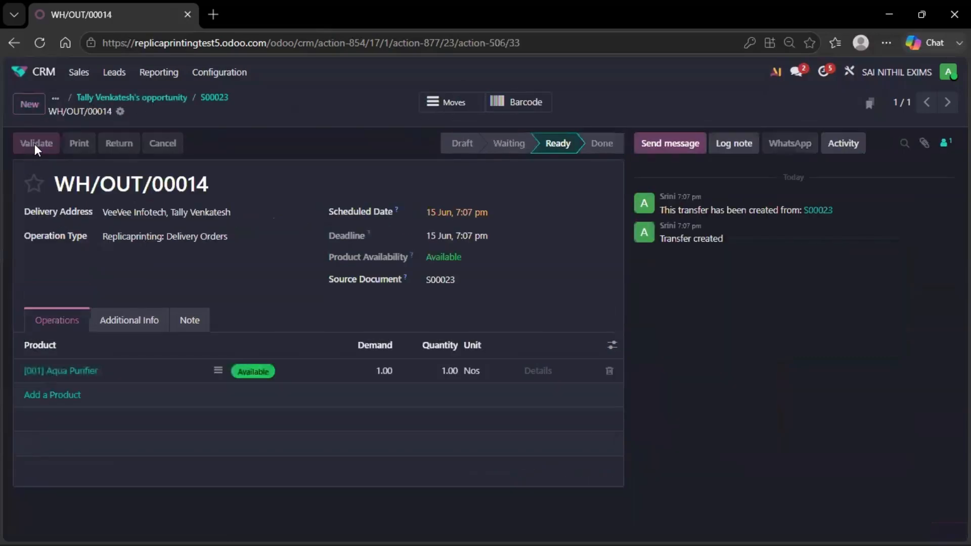
click(215, 97)
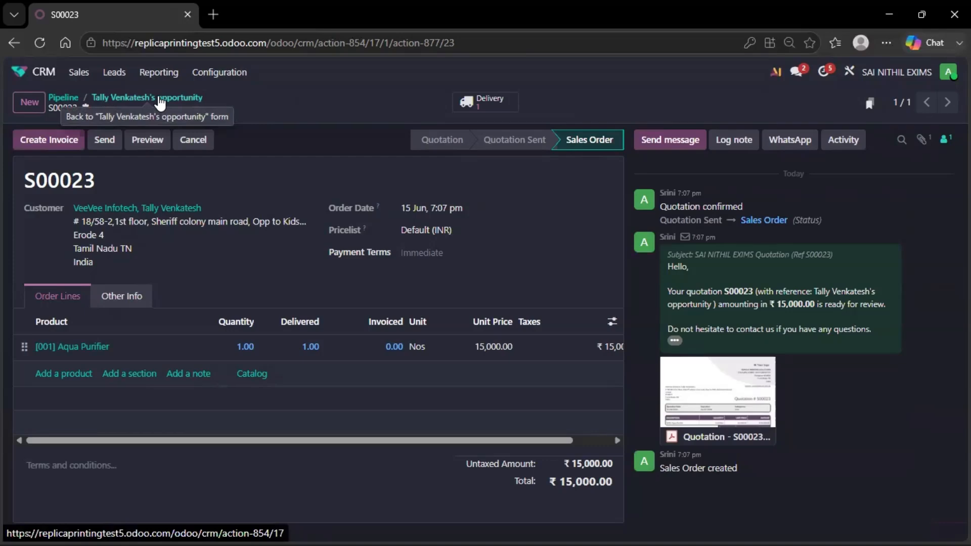
click(160, 100)
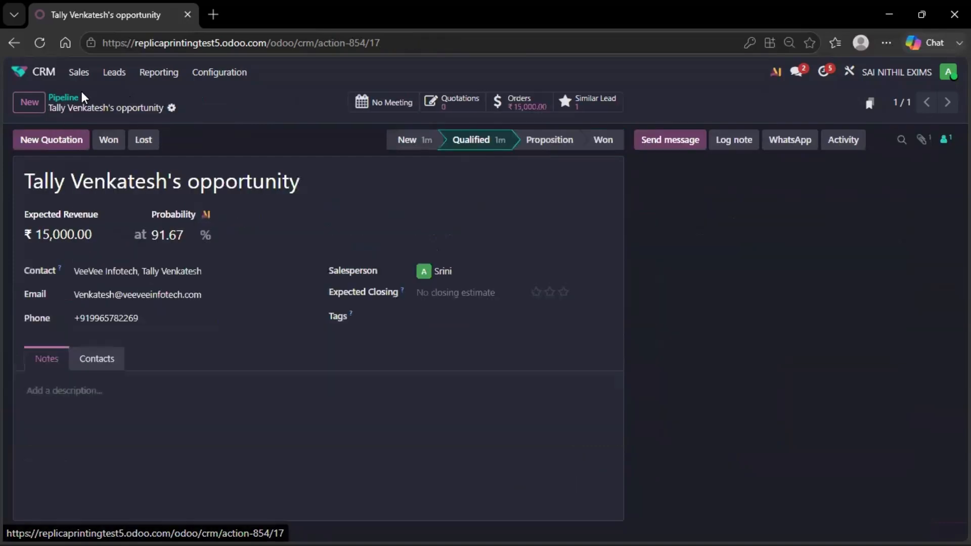